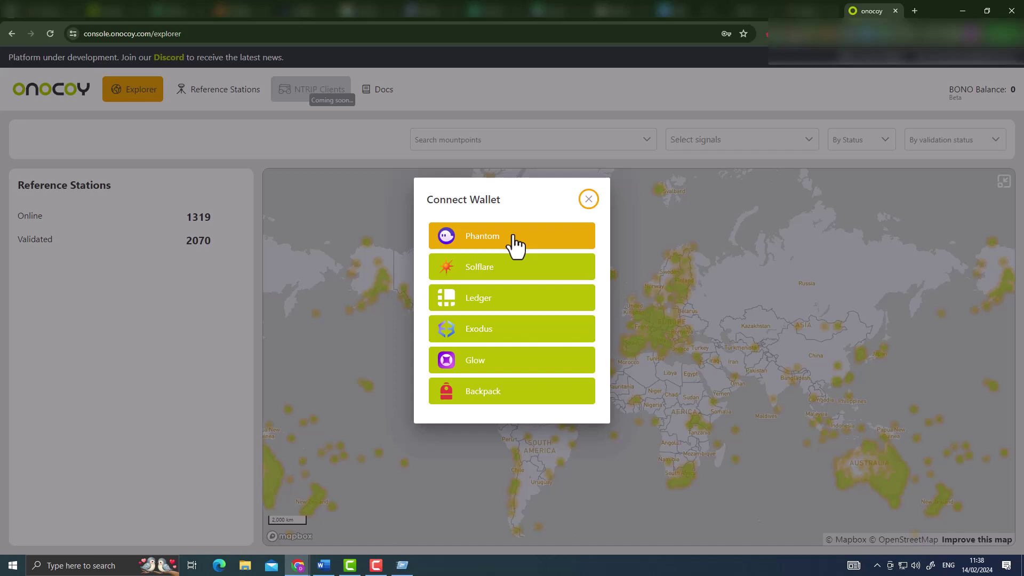
- Approve the Phantom wallet connection to the onocoy console, then go to Reference Stations
{"action": "left_click", "coordinate": [515, 243]}
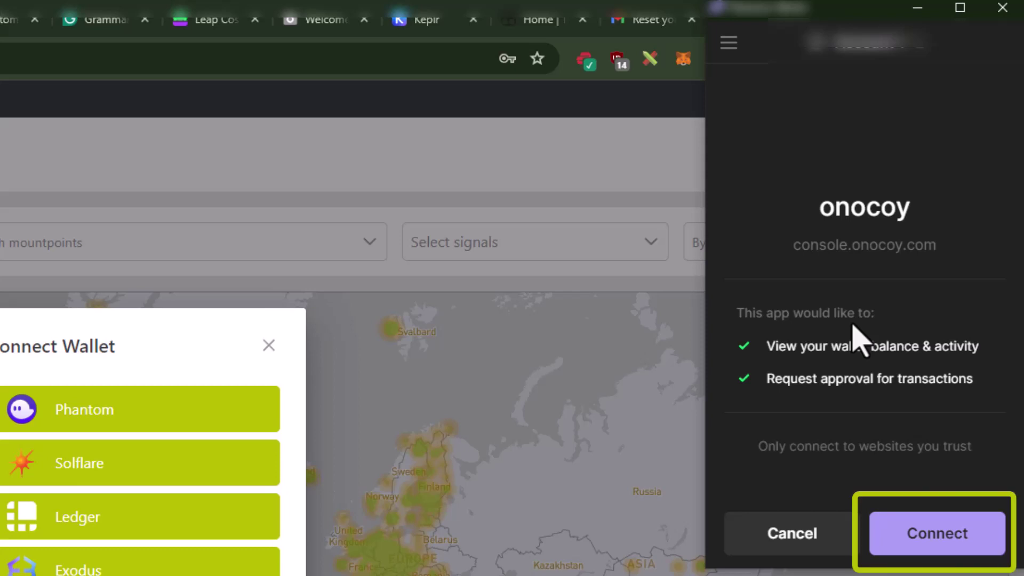
{"action": "left_click", "coordinate": [910, 543]}
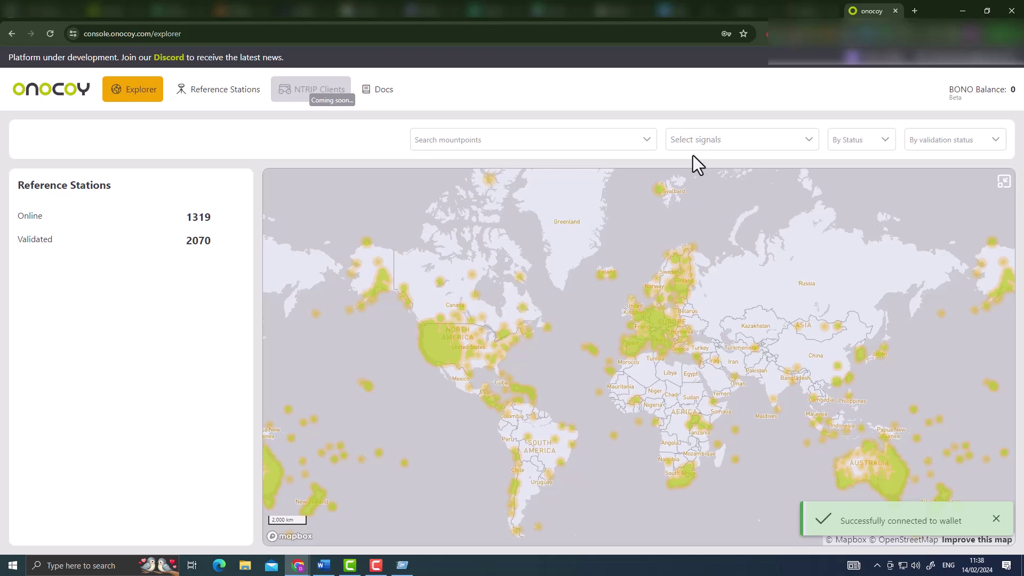
{"action": "left_click", "coordinate": [221, 97]}
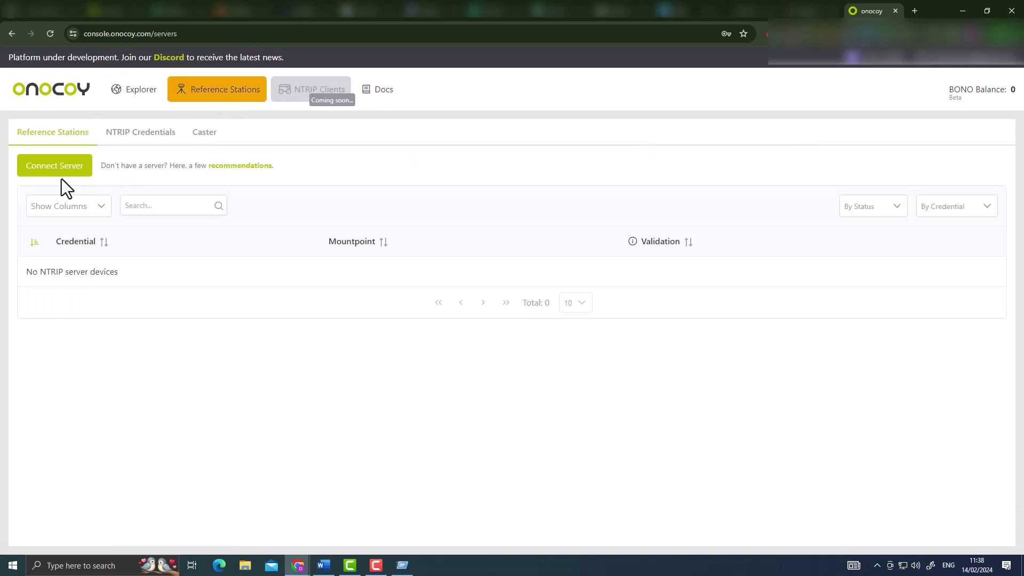
- From the NTRIP Credentials list, start a new automatically generated credential
{"action": "left_click", "coordinate": [137, 139]}
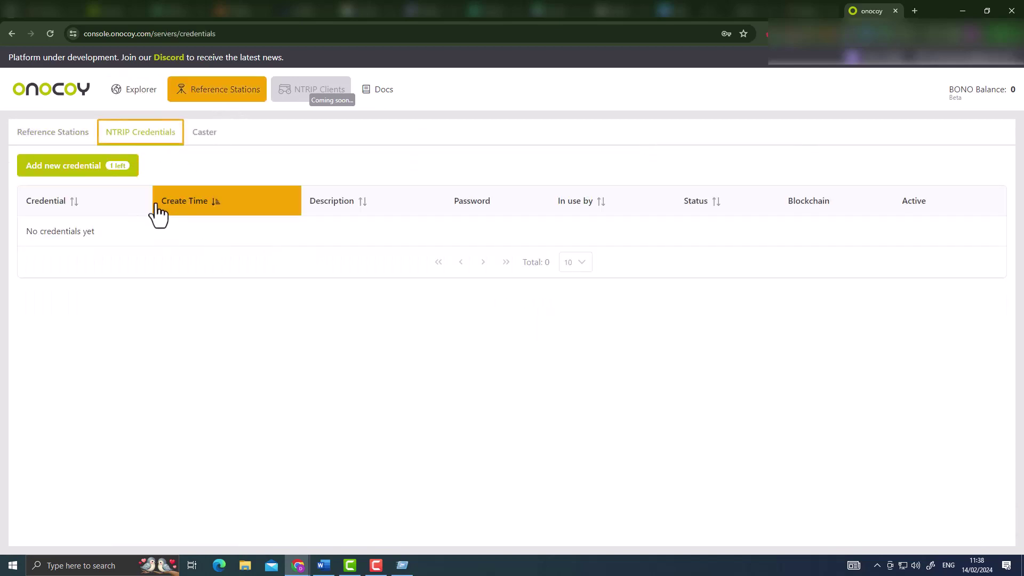
{"action": "left_click", "coordinate": [98, 167]}
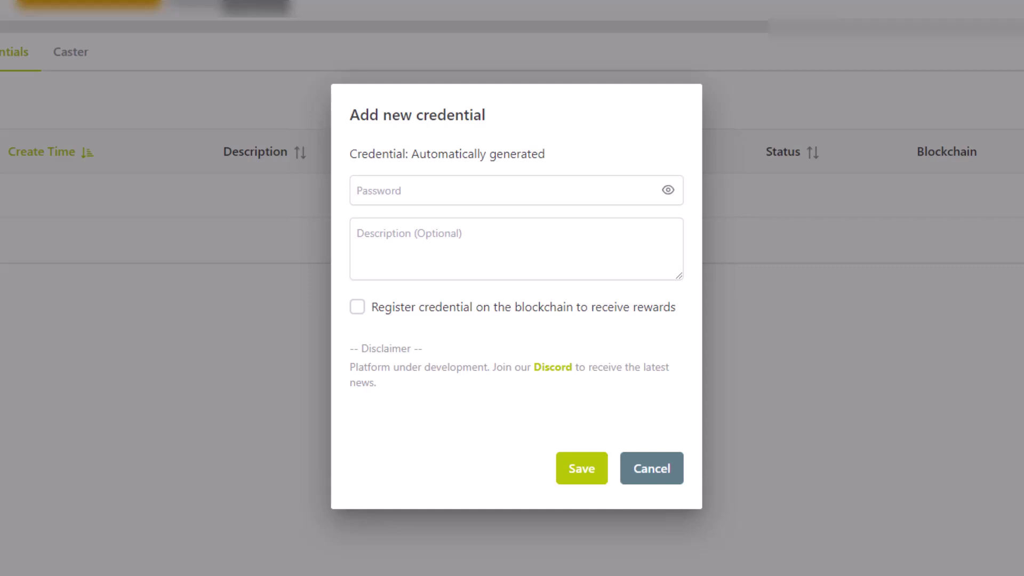
- Save a credential with a password, description 'Demo test', and blockchain registration ticked
{"action": "left_click", "coordinate": [523, 189]}
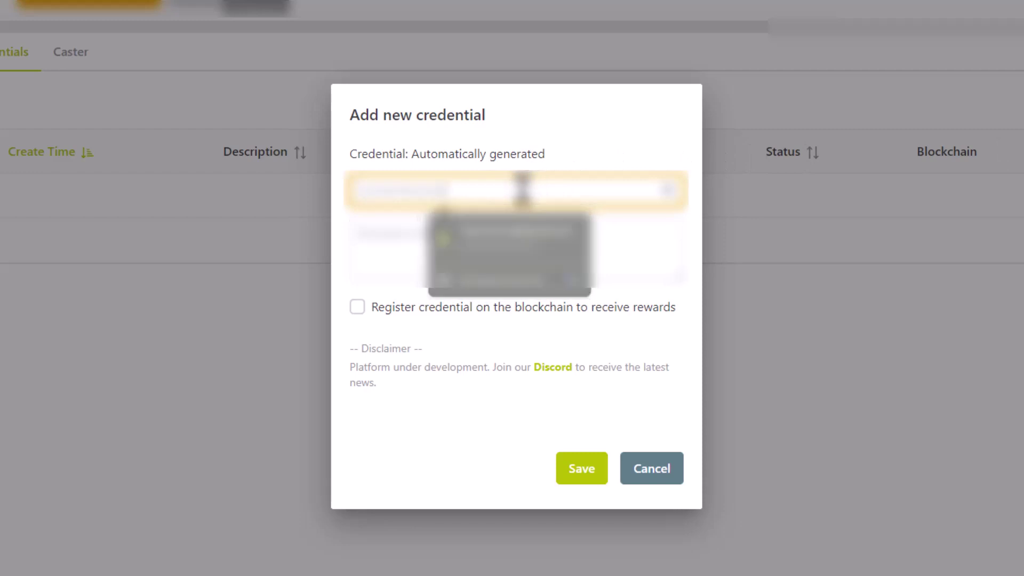
{"action": "left_click", "coordinate": [465, 237]}
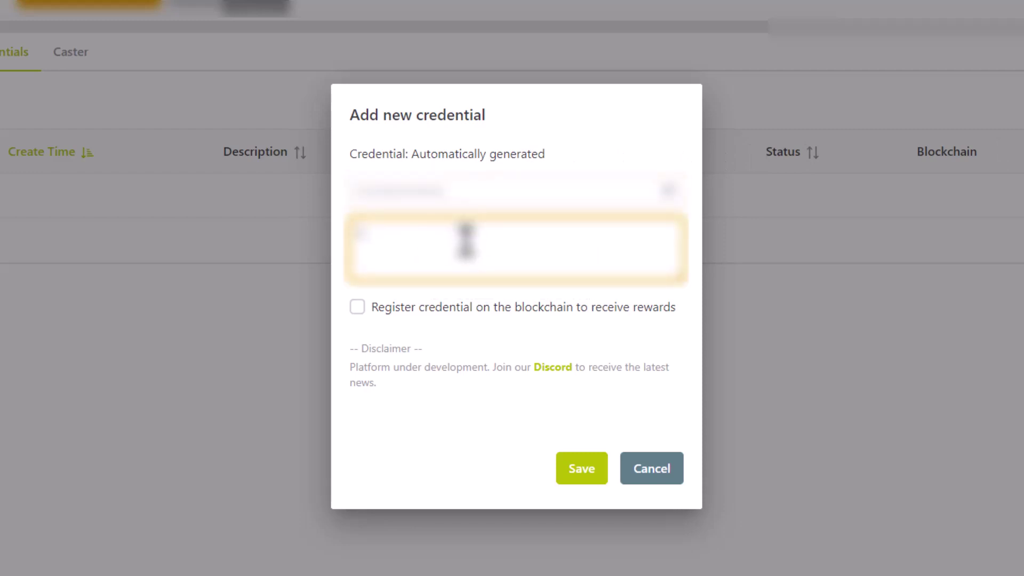
{"action": "type", "text": "Demo test"}
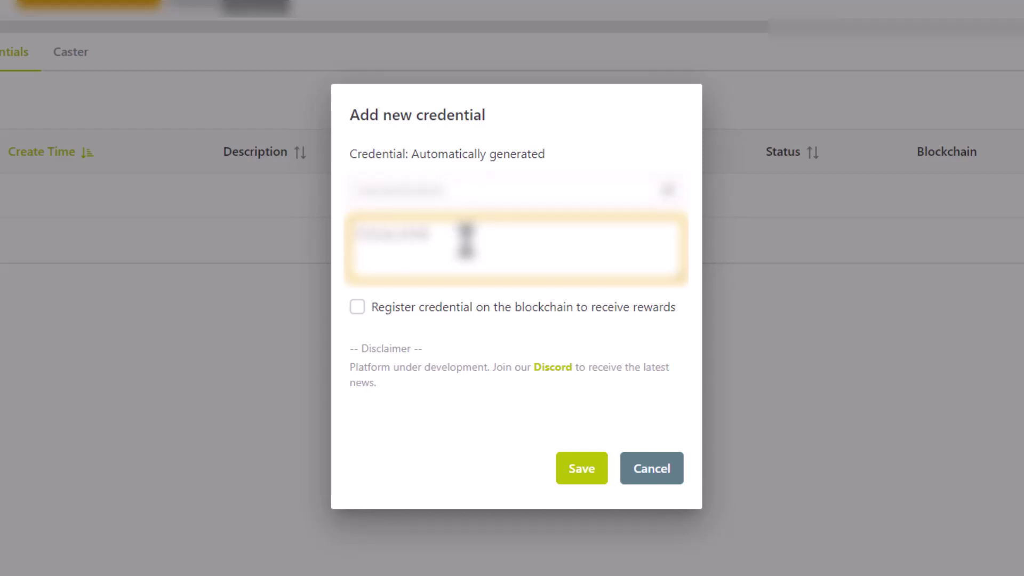
{"action": "left_click", "coordinate": [481, 310]}
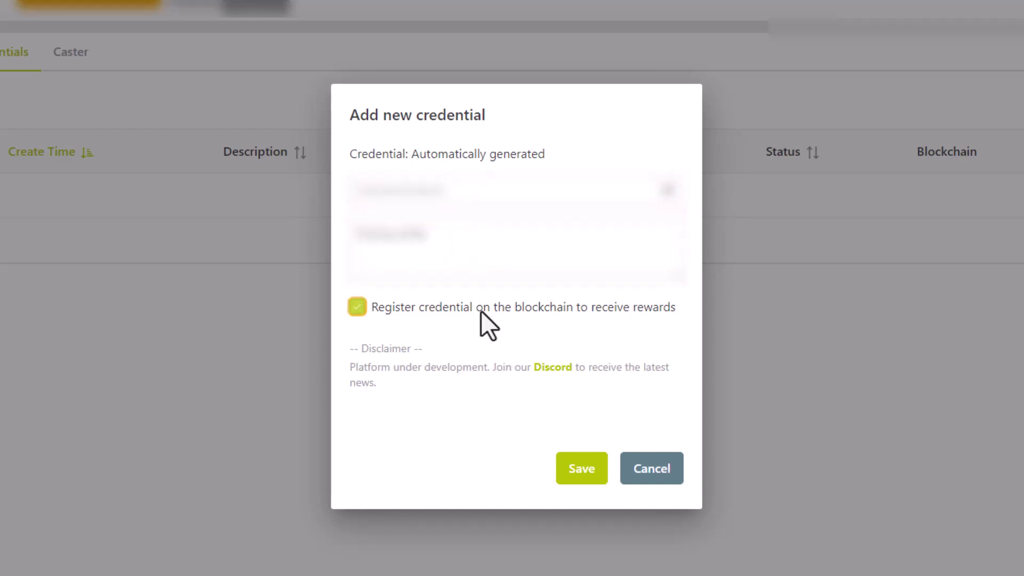
{"action": "left_click", "coordinate": [577, 459]}
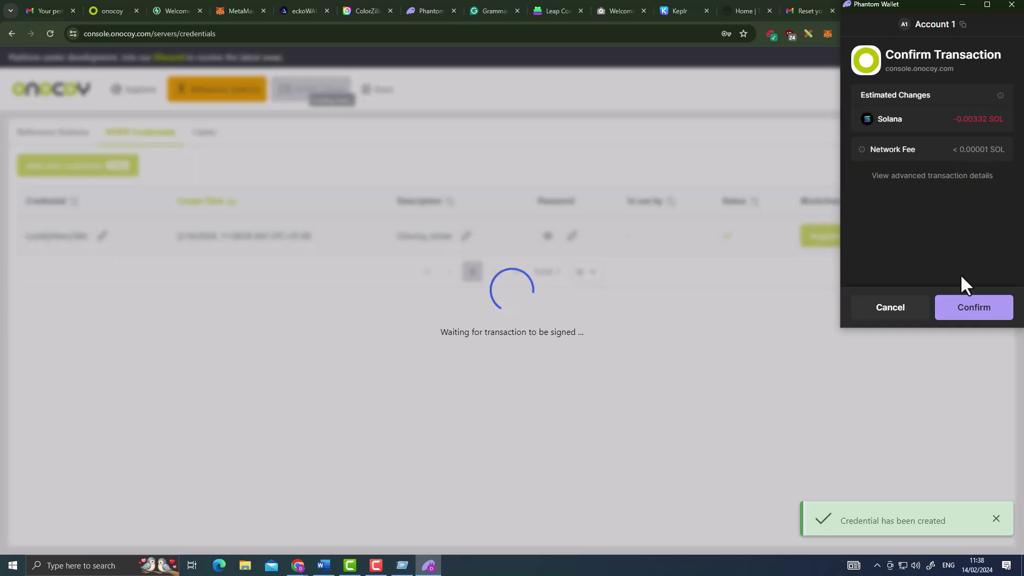
- Confirm the 0.00332 SOL credential registration transaction in Phantom
{"action": "left_click", "coordinate": [962, 309]}
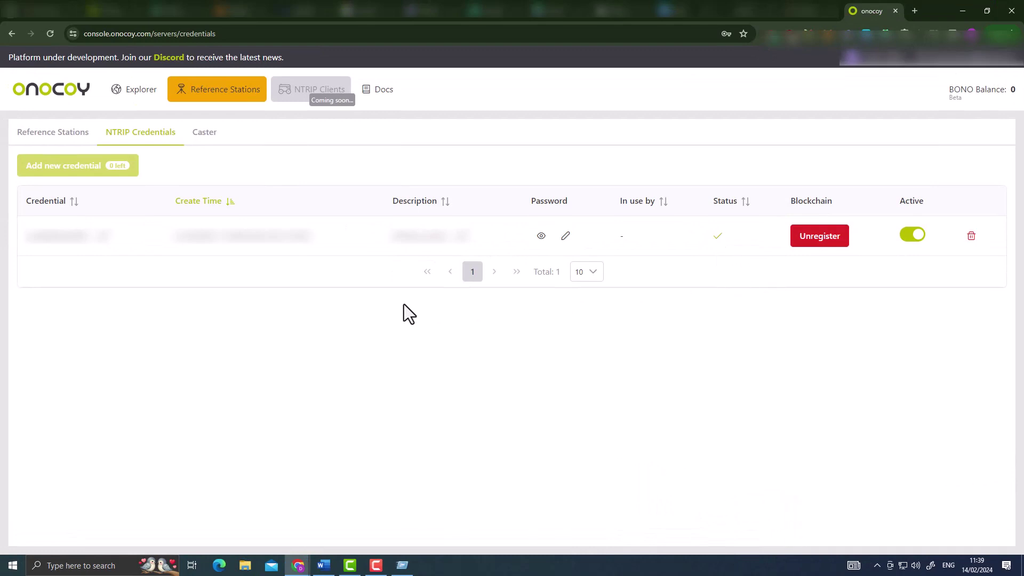
- Copy the new credential's name from the onocoy credentials list
{"action": "double_click", "coordinate": [68, 244]}
{"action": "right_click", "coordinate": [68, 236]}
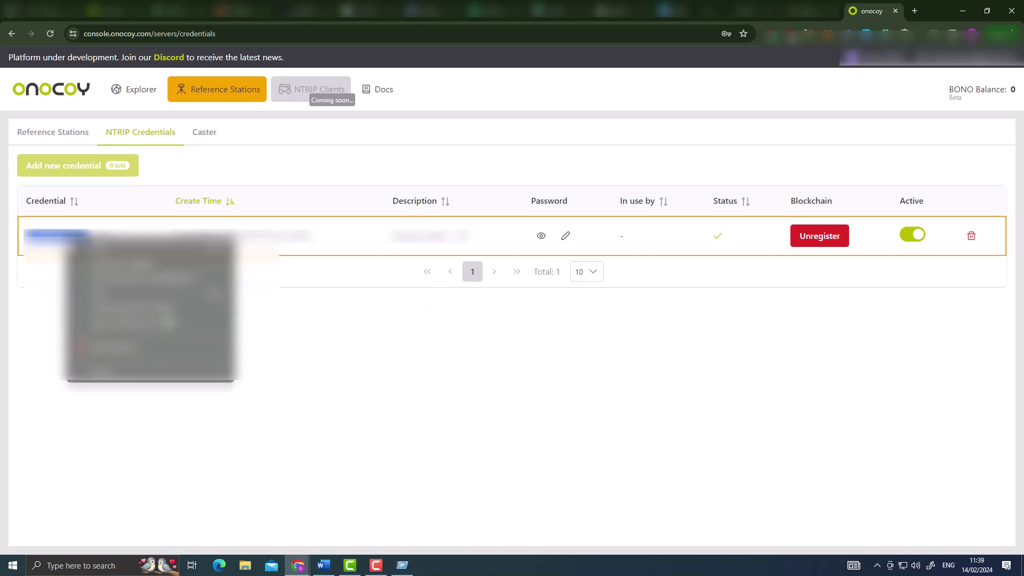
{"action": "key", "text": "Escape"}
- Show the Windows Wi-Fi networks and select NTRIP-X_DA3E61
{"action": "key", "text": "alt+Tab"}
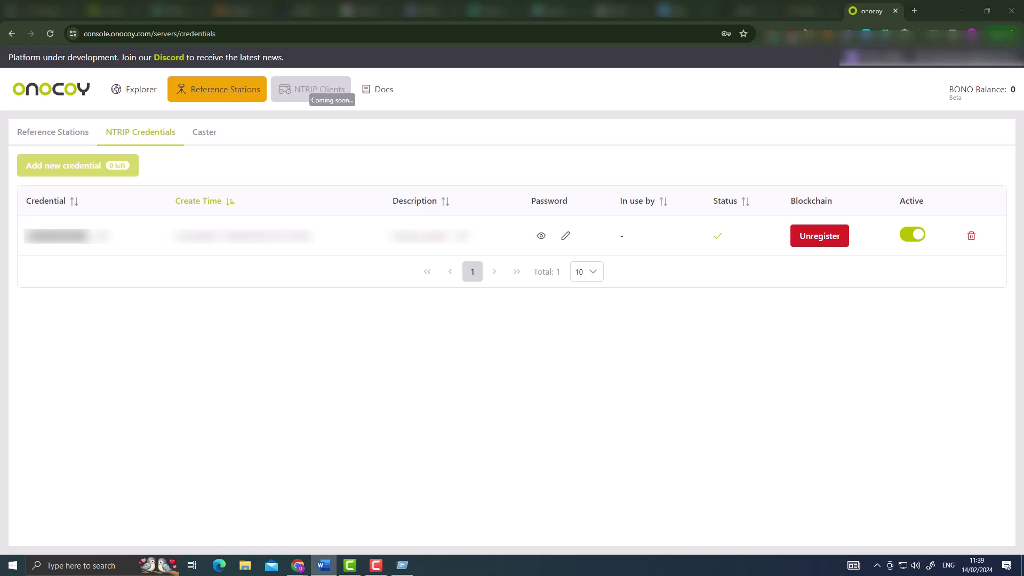
{"action": "left_click", "coordinate": [902, 565]}
{"action": "left_click", "coordinate": [939, 365]}
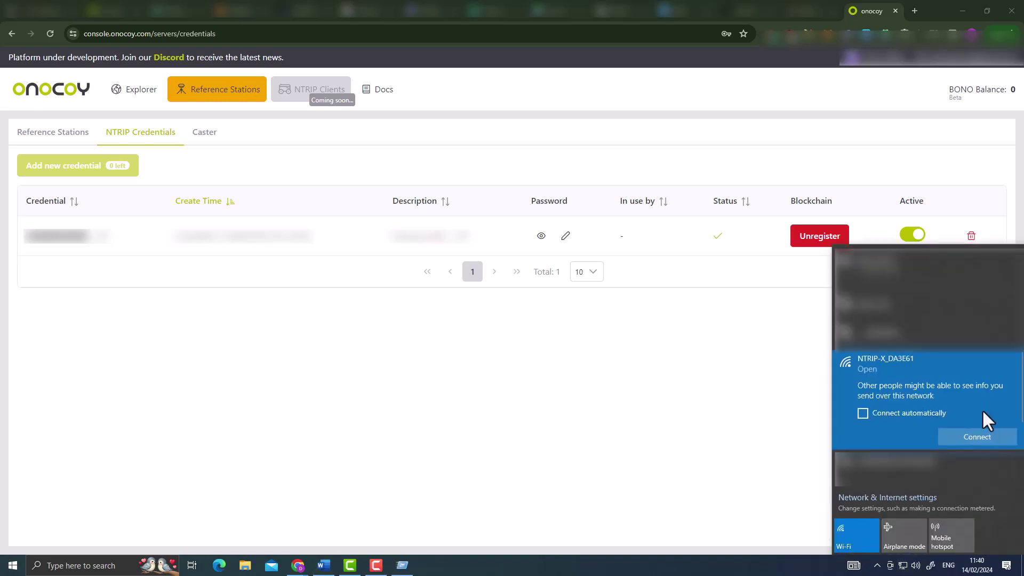
- Connect to the open NTRIP-X_DA3E61 Wi-Fi network
{"action": "left_click", "coordinate": [961, 437]}
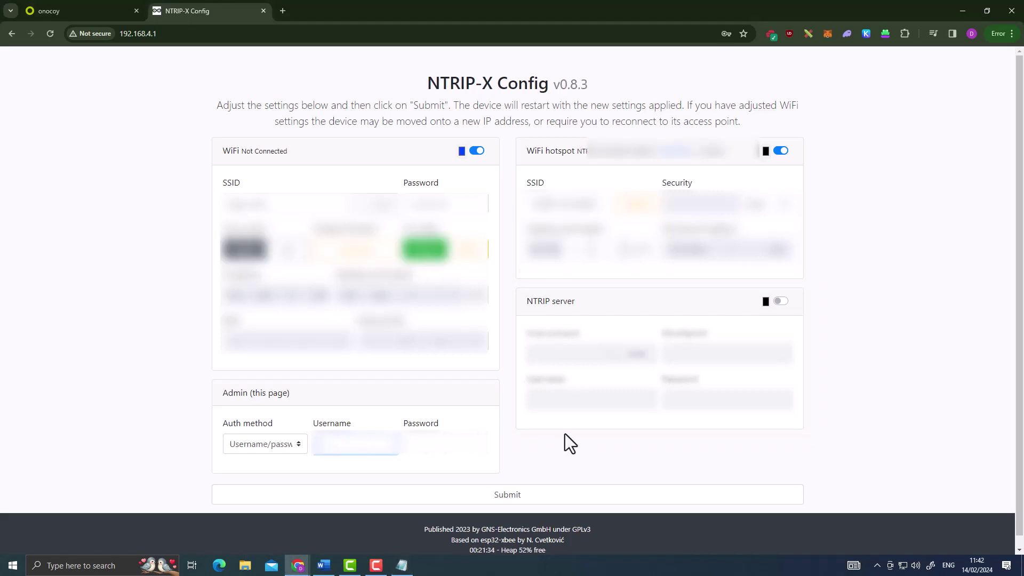
{"action": "key", "text": "alt+Tab"}
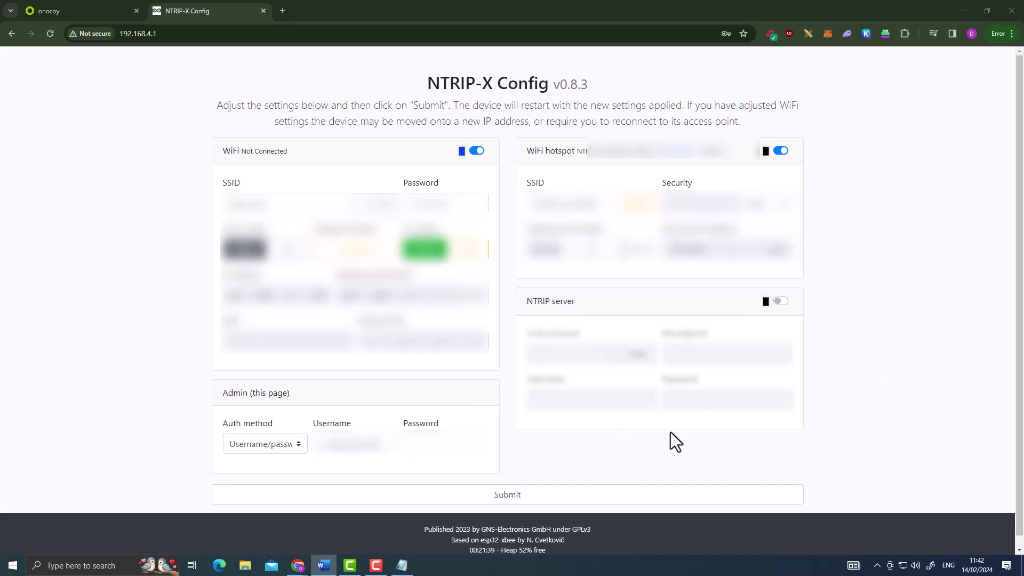
{"action": "key", "text": "alt+Tab"}
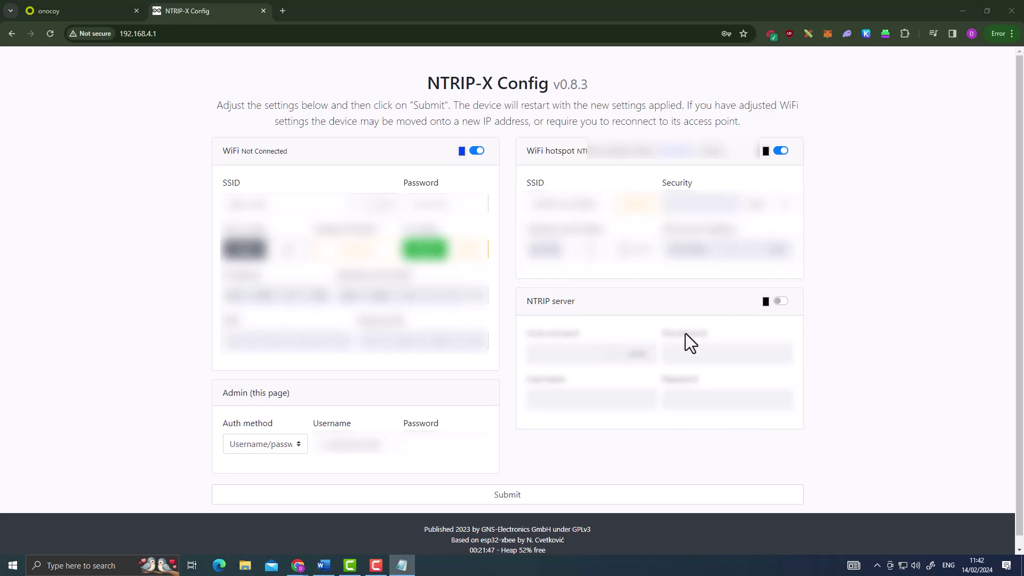
{"action": "left_click", "coordinate": [455, 444]}
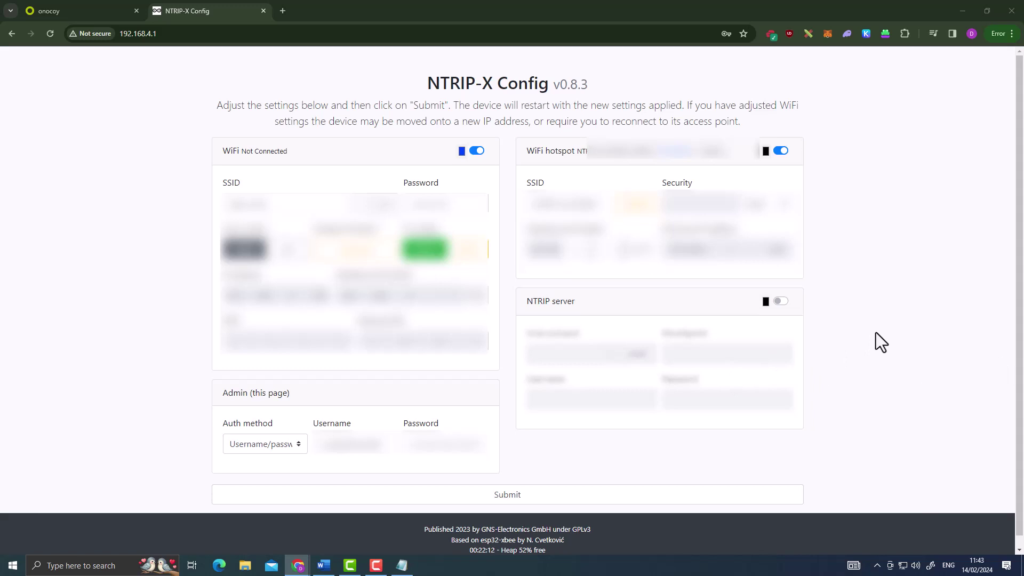
- Turn on the NTRIP server with host servers.onocoy.com on port 2101, then fill in Mountpoint
{"action": "left_click", "coordinate": [781, 302]}
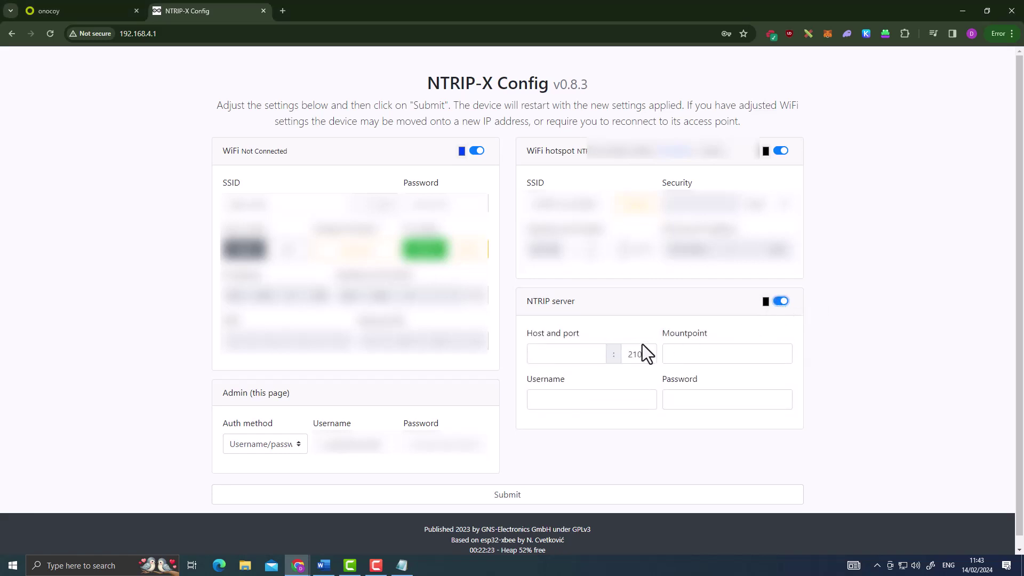
{"action": "left_click", "coordinate": [542, 359]}
{"action": "type", "text": "se"}
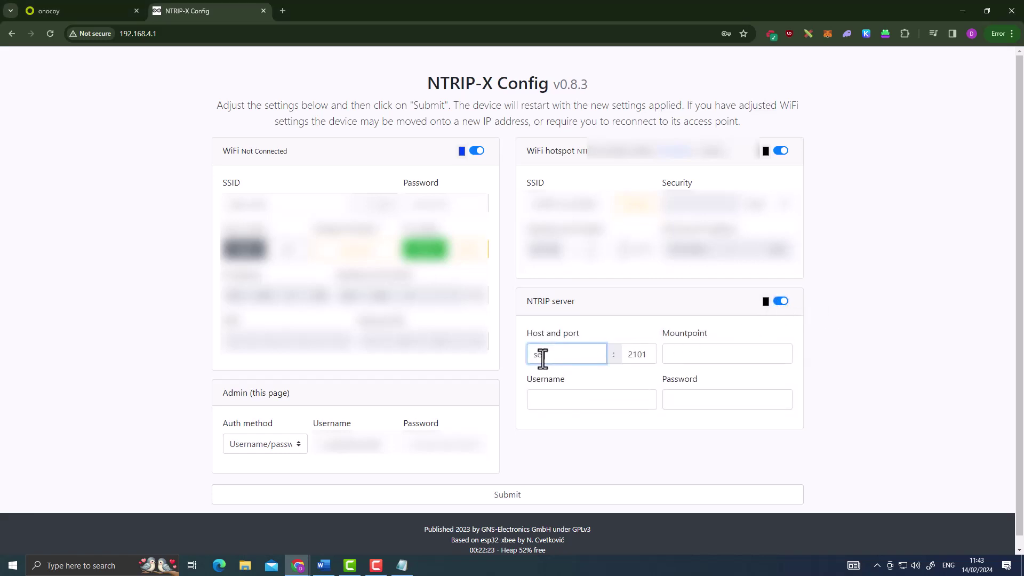
{"action": "type", "text": "rvers.onocoy.com"}
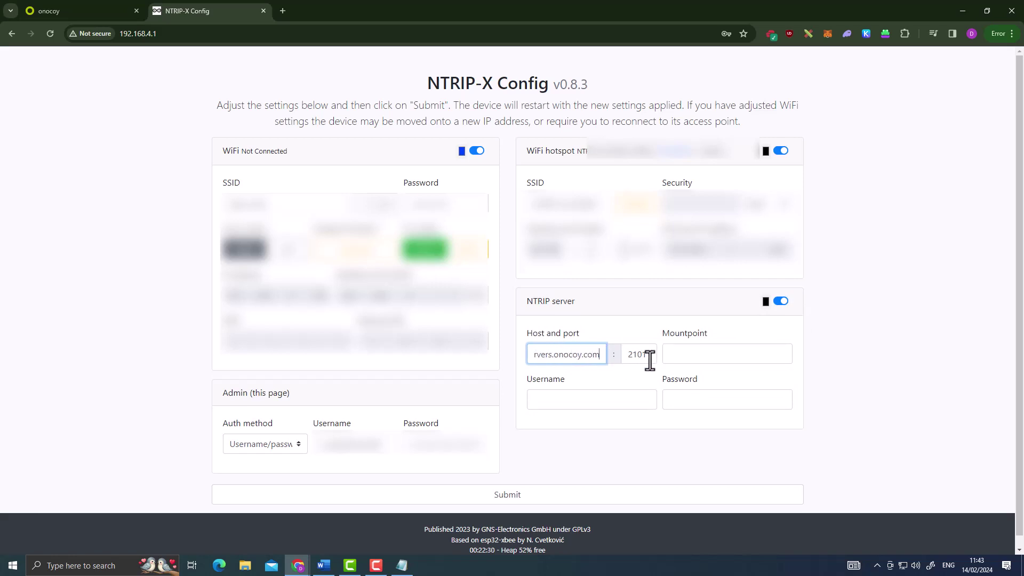
{"action": "mouse_move", "coordinate": [579, 352]}
{"action": "left_mouse_down"}
{"action": "mouse_move", "coordinate": [513, 349]}
{"action": "mouse_move", "coordinate": [564, 356]}
{"action": "left_mouse_up"}
{"action": "double_click", "coordinate": [592, 355]}
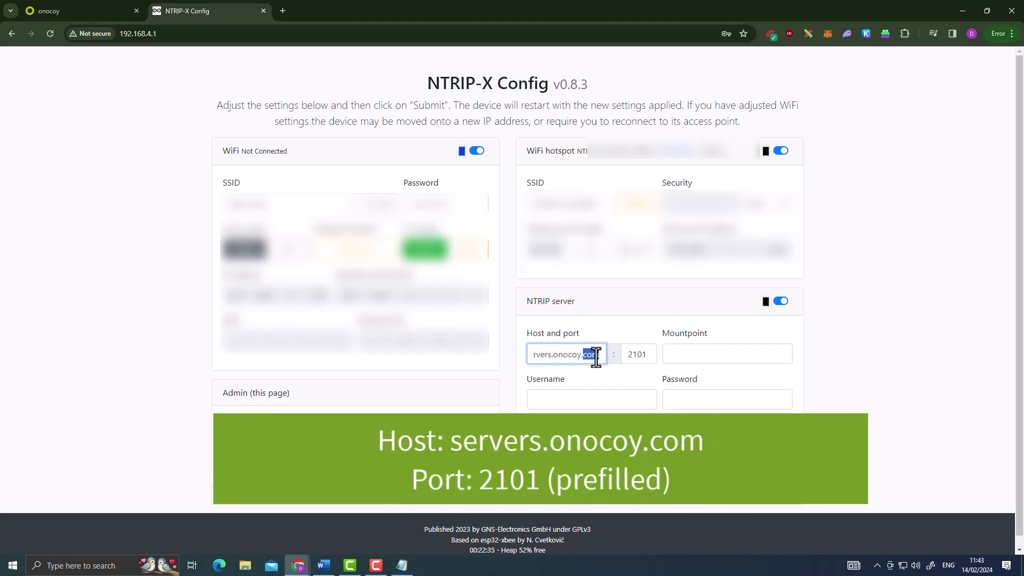
{"action": "left_click", "coordinate": [736, 354]}
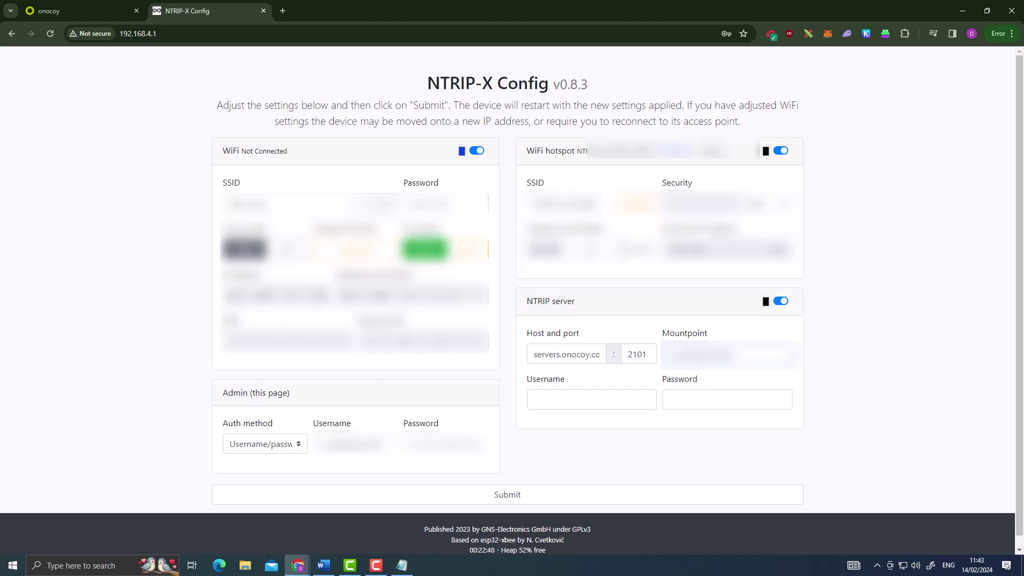
- Paste the copied credential into NTRIP Username and Password, then submit to restart the device
{"action": "key", "text": "alt+Tab"}
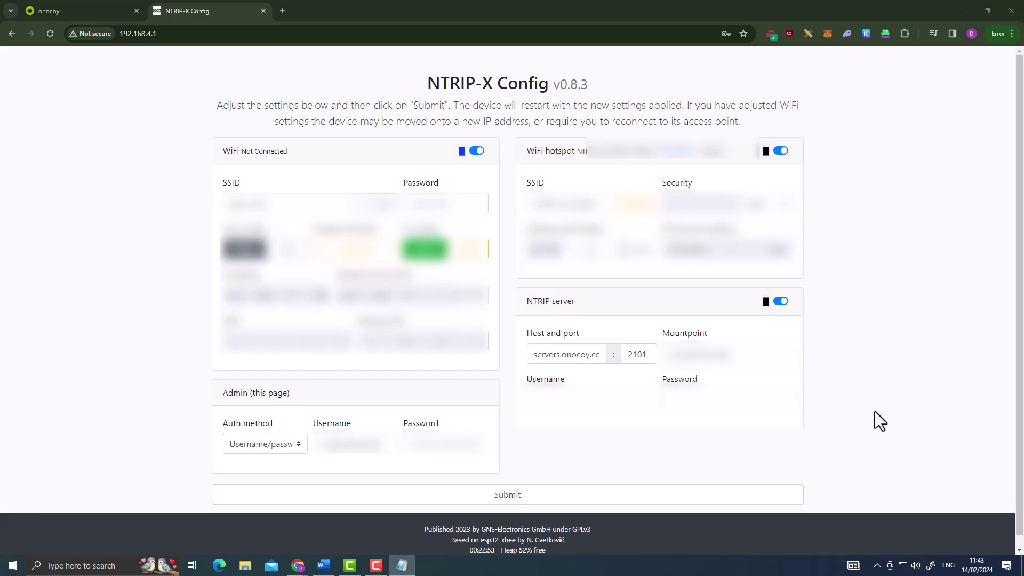
{"action": "left_click", "coordinate": [606, 401]}
{"action": "key", "text": "ctrl+v"}
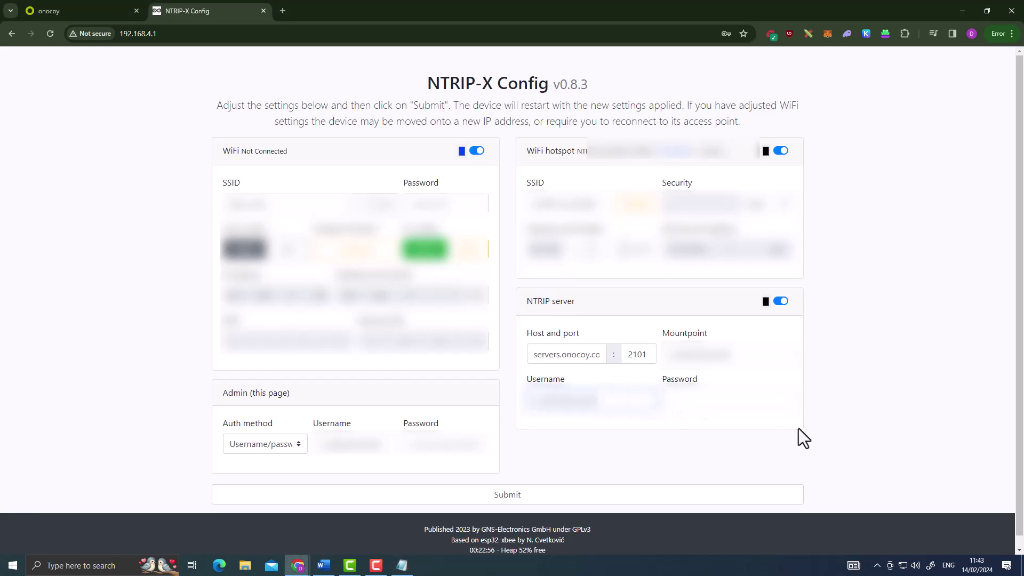
{"action": "key", "text": "alt+Tab"}
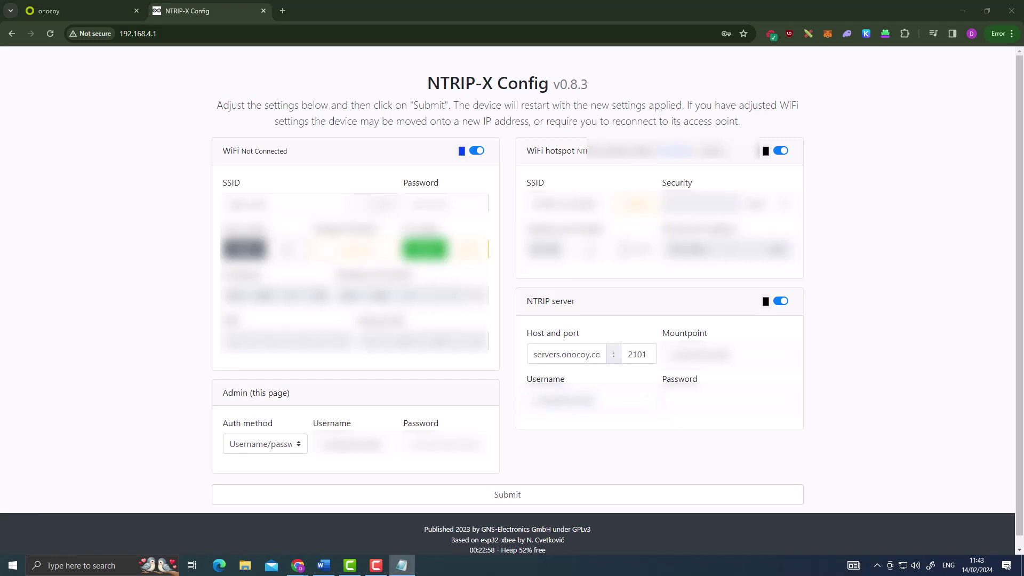
{"action": "left_click", "coordinate": [773, 401]}
{"action": "key", "text": "ctrl+v"}
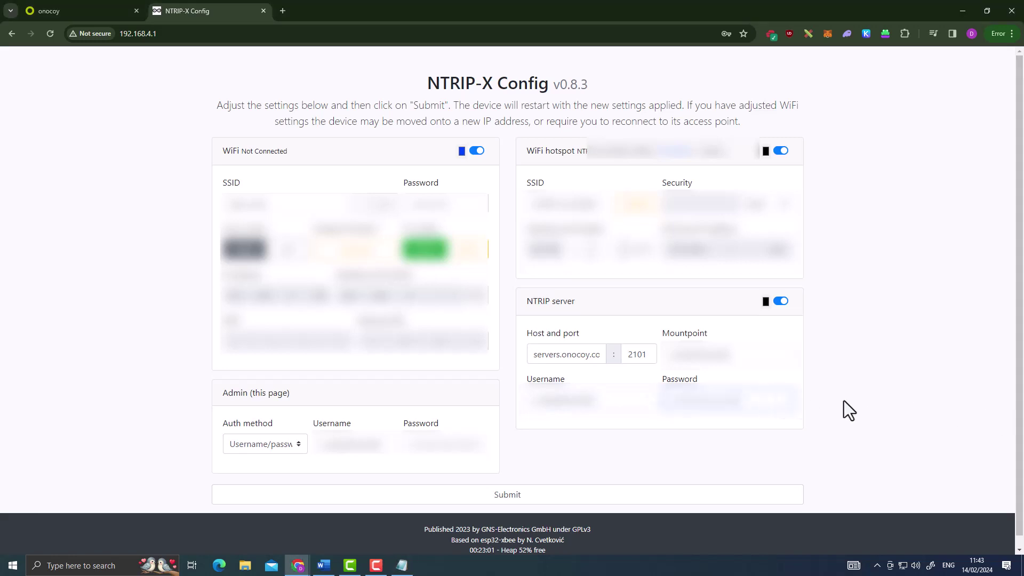
{"action": "key", "text": "alt+Tab"}
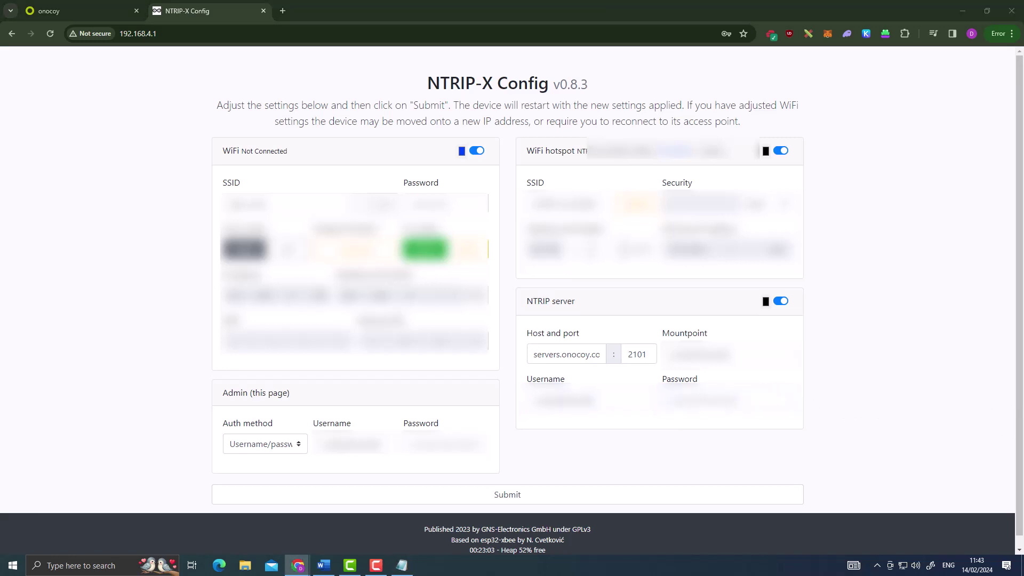
{"action": "left_click", "coordinate": [771, 500]}
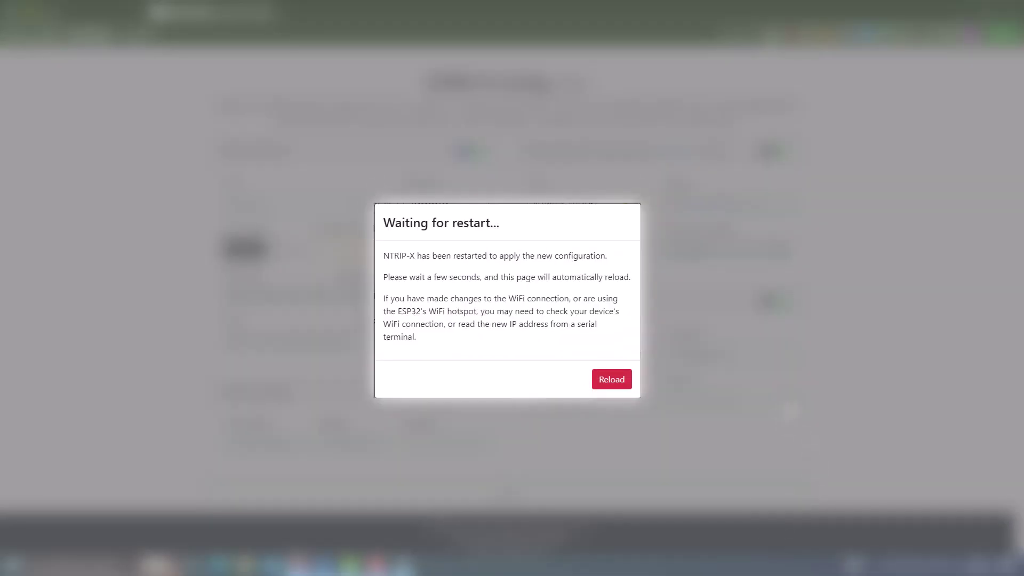
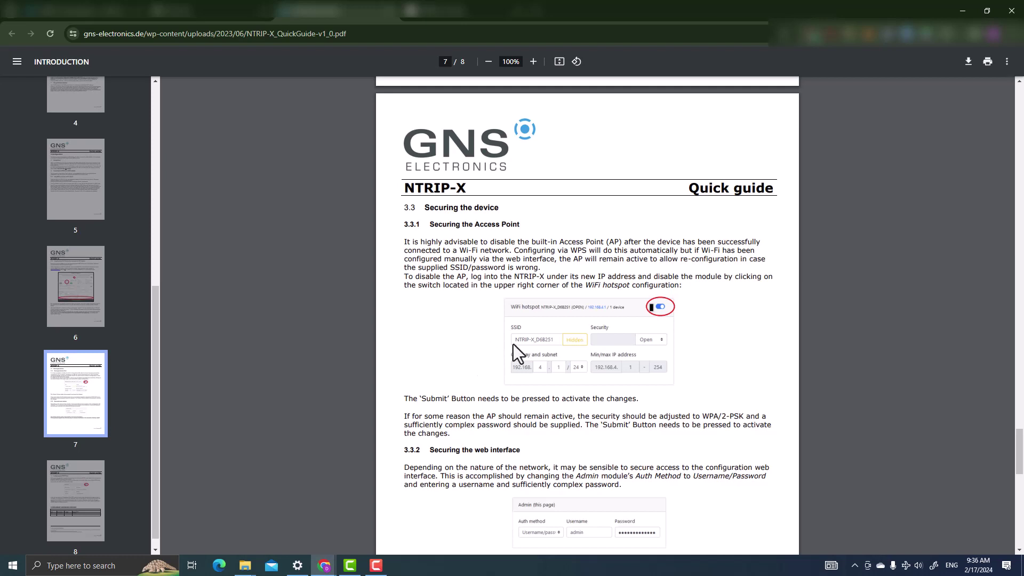
- Highlight the guide's sentence about disabling the built-in Access Point, then return to the NTRIP-X Config page
{"action": "left_click_drag", "start_coordinate": [421, 243], "coordinate": [628, 243]}
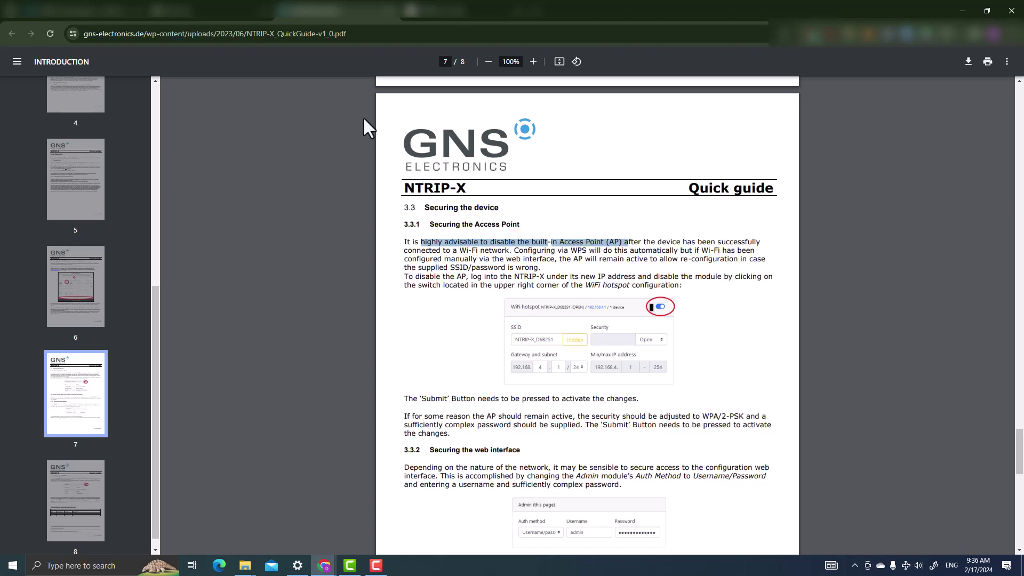
{"action": "left_click", "coordinate": [430, 16]}
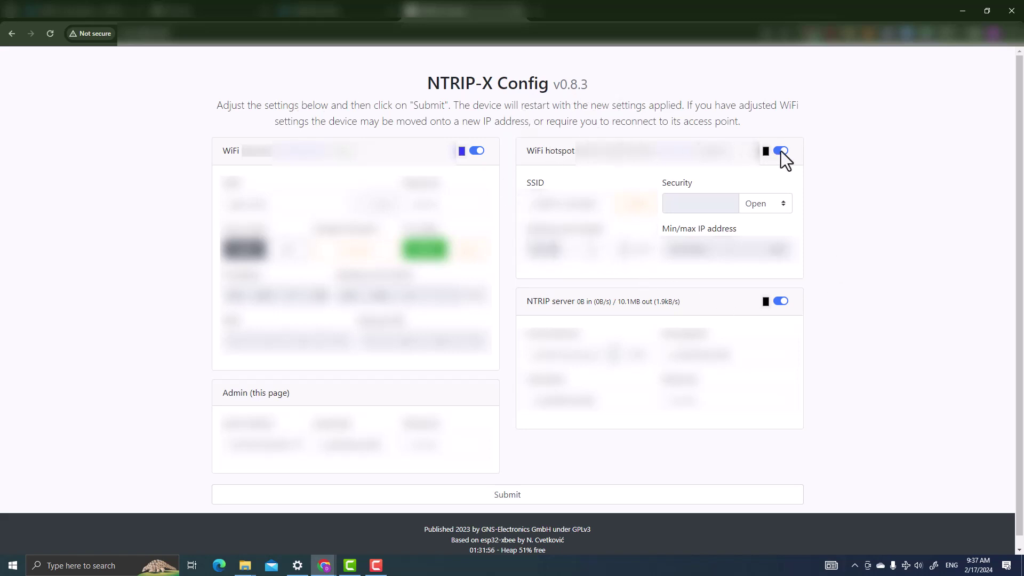
- Clear the highlighted text in the quick guide PDF and come back to NTRIP-X Config
{"action": "left_click", "coordinate": [373, 13]}
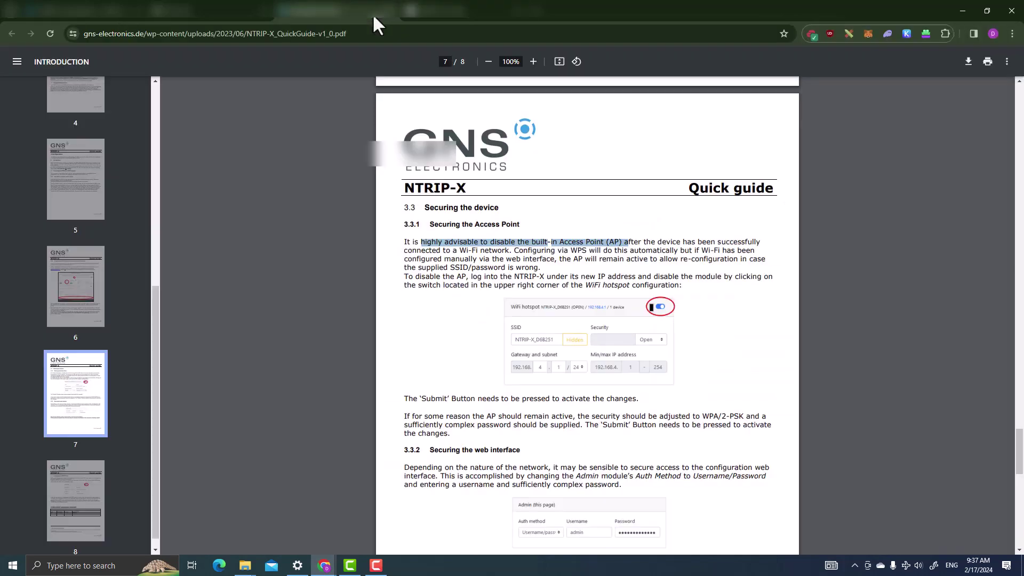
{"action": "left_click", "coordinate": [555, 240]}
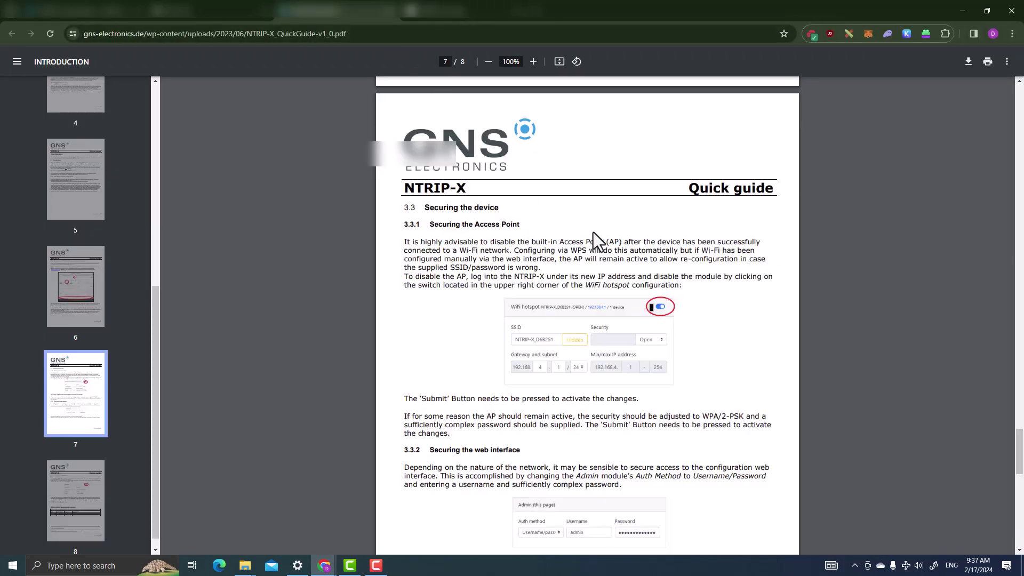
{"action": "left_click", "coordinate": [462, 14]}
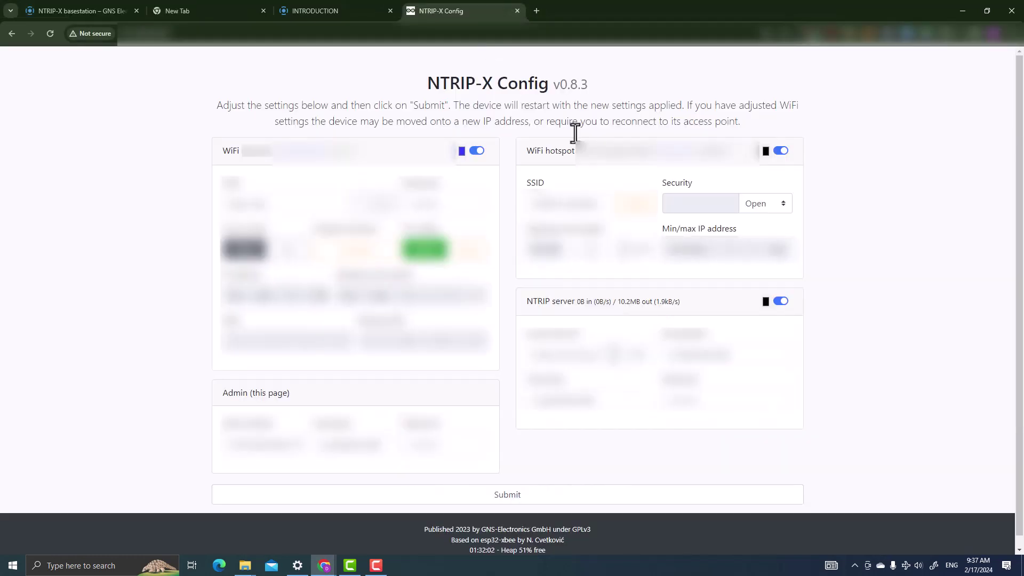
- Set hotspot security to WPA/2-PSK (recommended) and paste the hotspot password into its field
{"action": "left_click", "coordinate": [758, 203]}
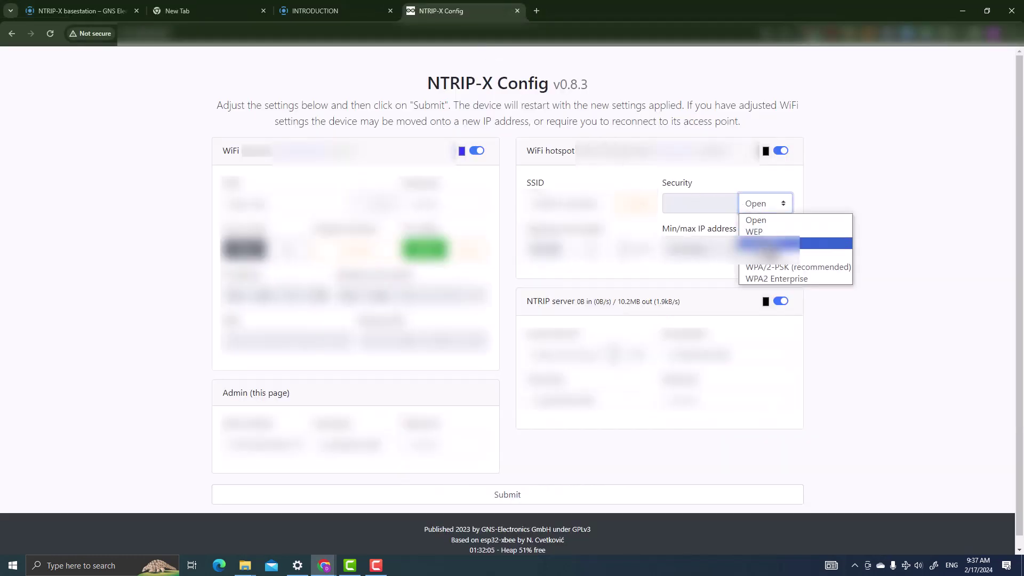
{"action": "left_click", "coordinate": [768, 266]}
{"action": "left_click", "coordinate": [747, 209]}
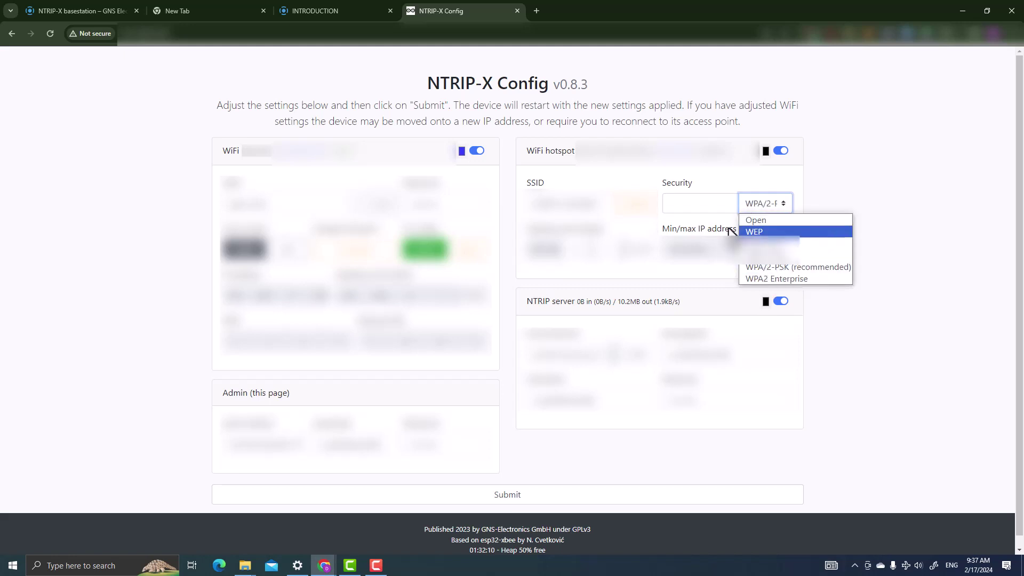
{"action": "left_click", "coordinate": [691, 209]}
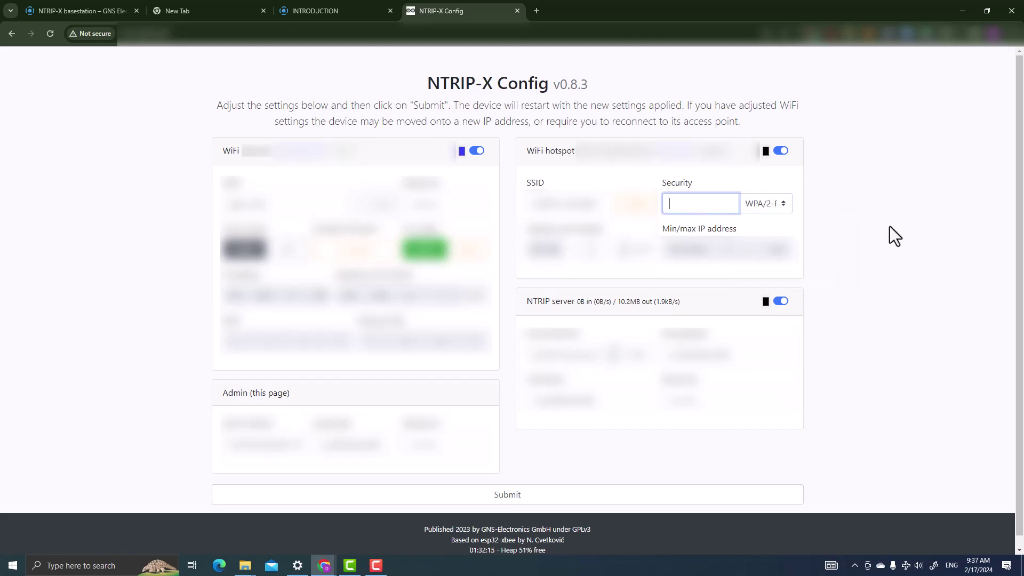
{"action": "left_click", "coordinate": [701, 208]}
{"action": "key", "text": "ctrl+v"}
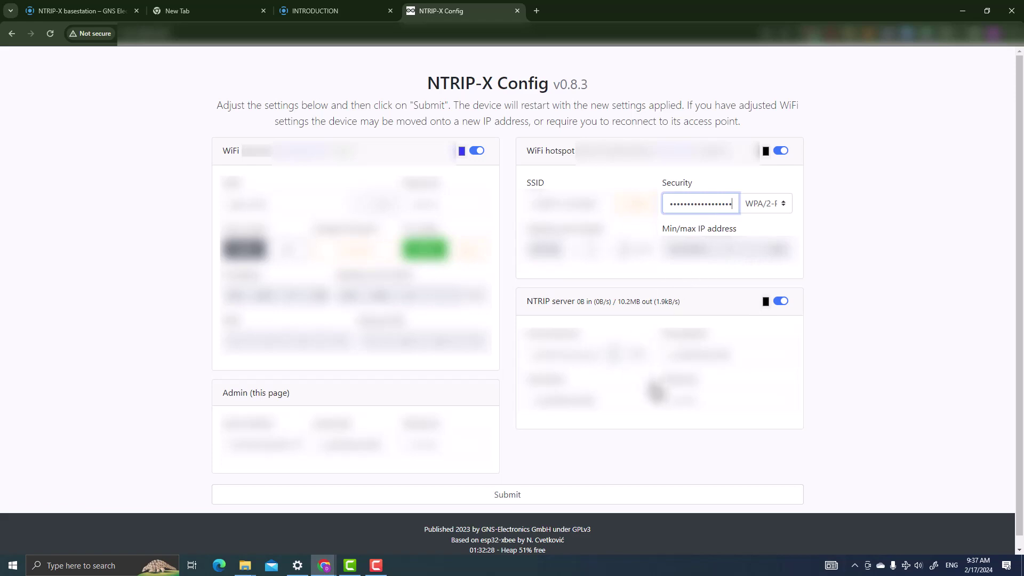
{"action": "scroll", "coordinate": [678, 432], "scroll_direction": "down", "scroll_amount": 1}
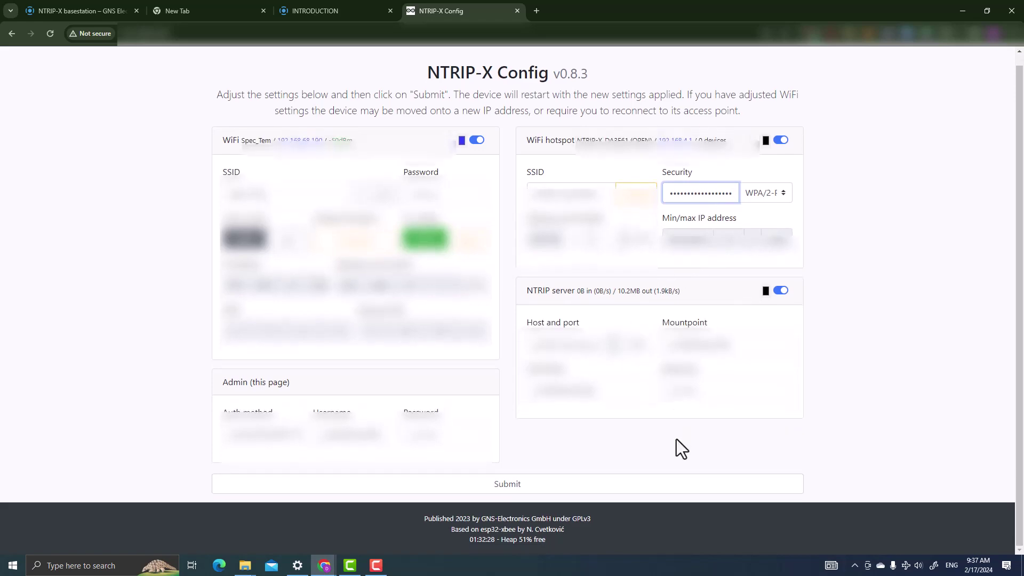
- Submit the WPA/2-PSK hotspot settings and reload the page once the device restarts
{"action": "left_click", "coordinate": [603, 485]}
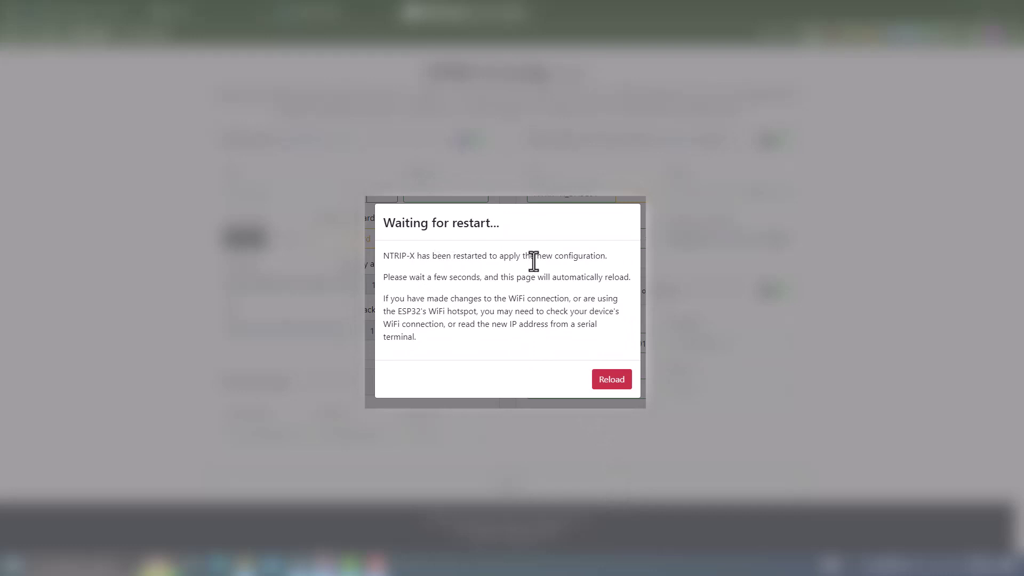
{"action": "left_click", "coordinate": [607, 383]}
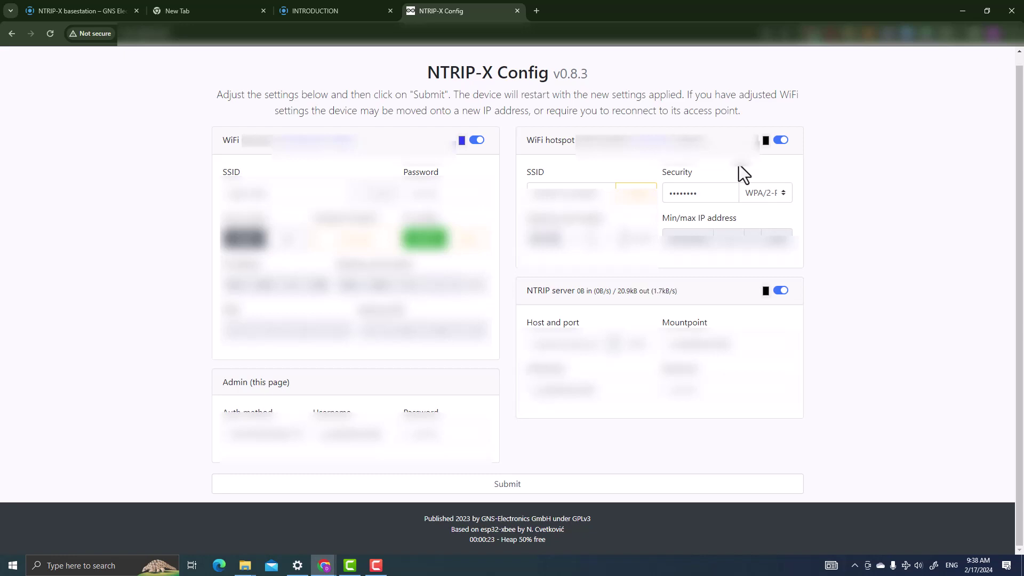
- Switch the WiFi hotspot off, submit the change, and reload after the restart
{"action": "left_click", "coordinate": [779, 139]}
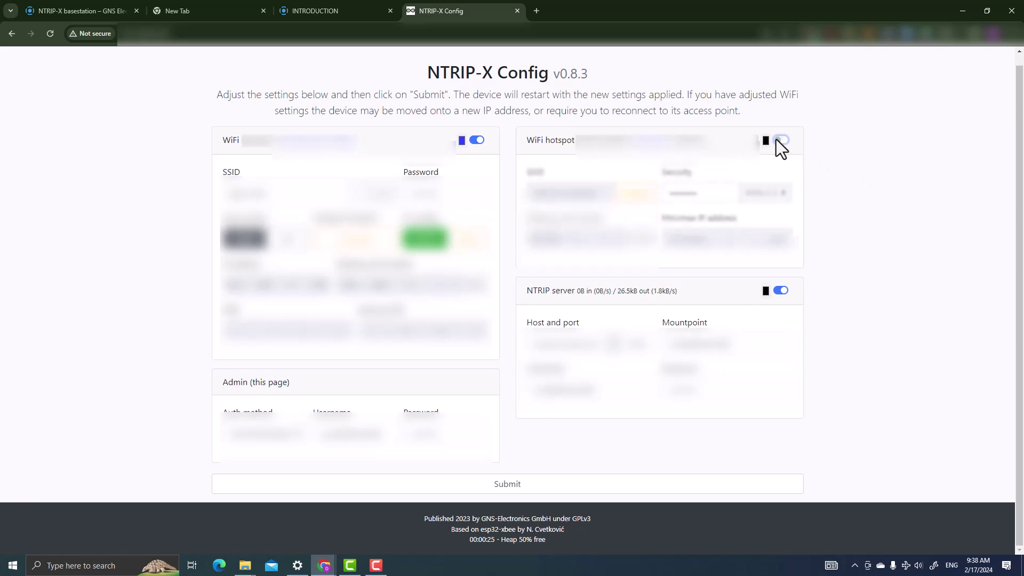
{"action": "left_click", "coordinate": [531, 485]}
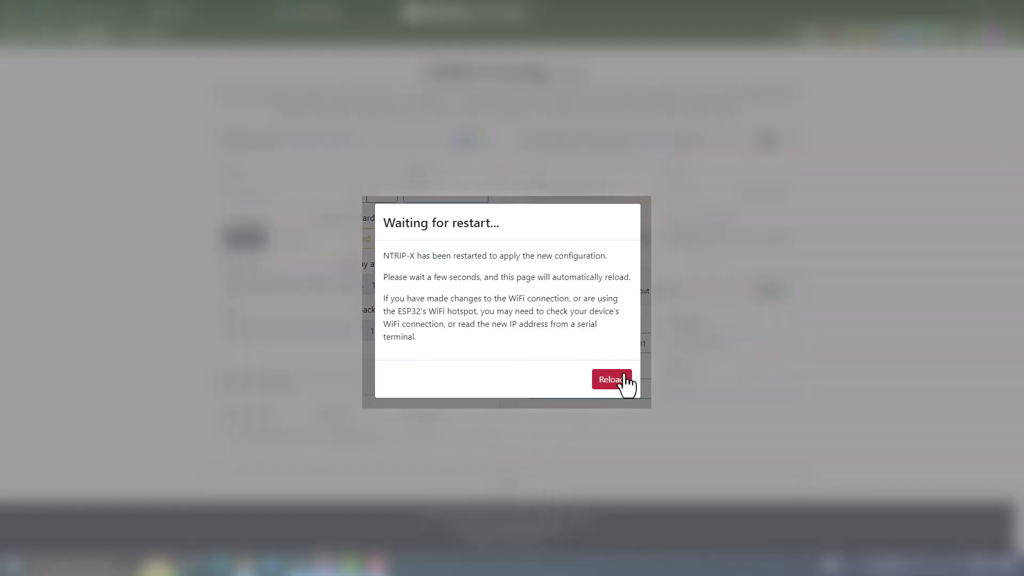
{"action": "left_click", "coordinate": [617, 385]}
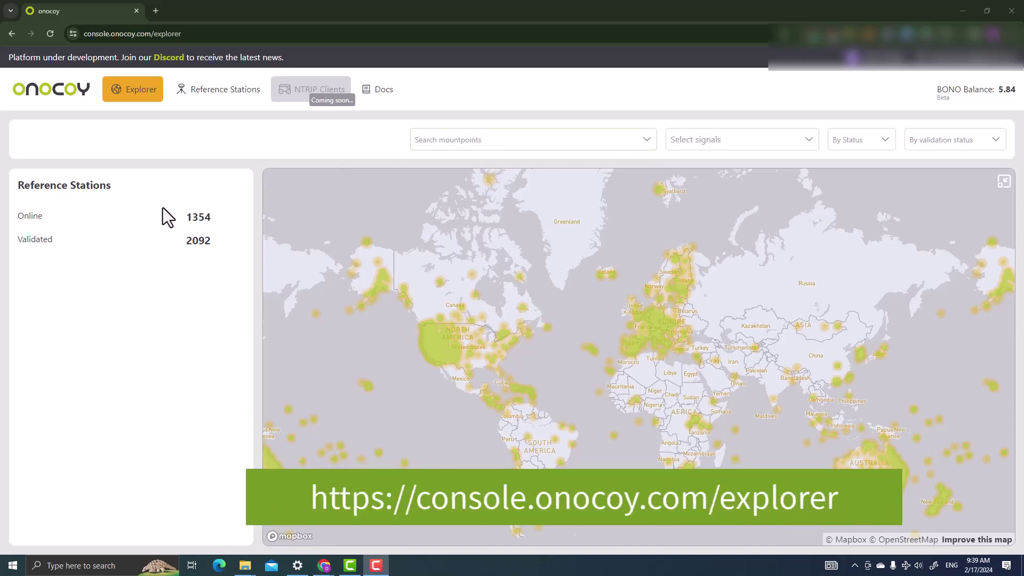
- Open the Reference Stations list from the onocoy Explorer map header
{"action": "left_click", "coordinate": [206, 100]}
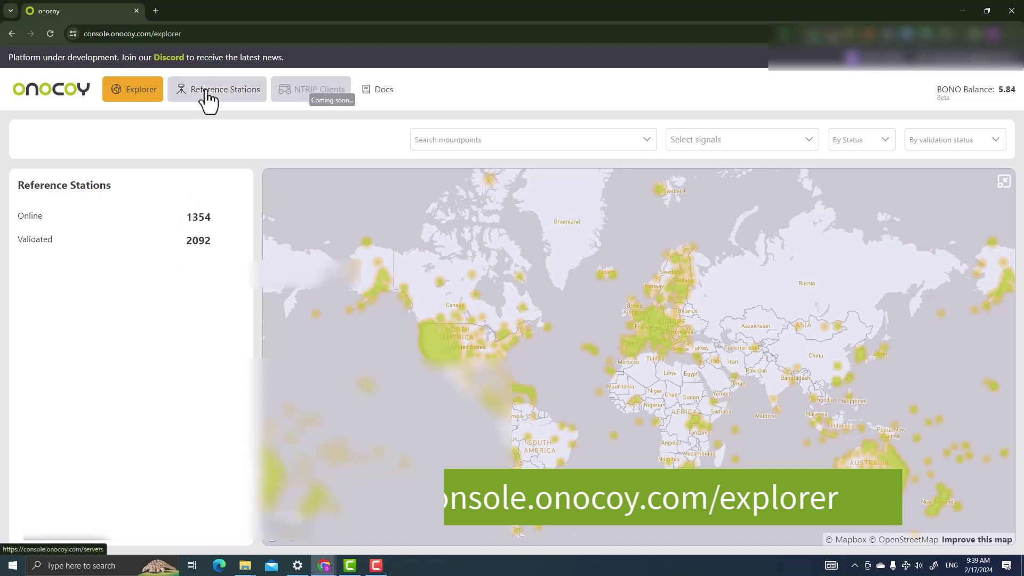